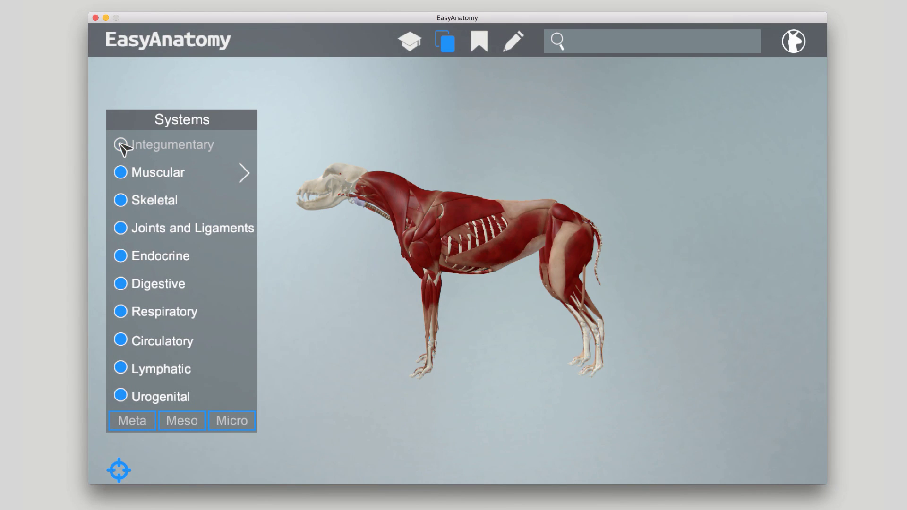
Hide all body systems except Skeletal: muscles, joints, endocrine, digestive, respiratory, lymphatic, urogenital, cardiovascular.
{"action": "left_click", "coordinate": [121, 172]}
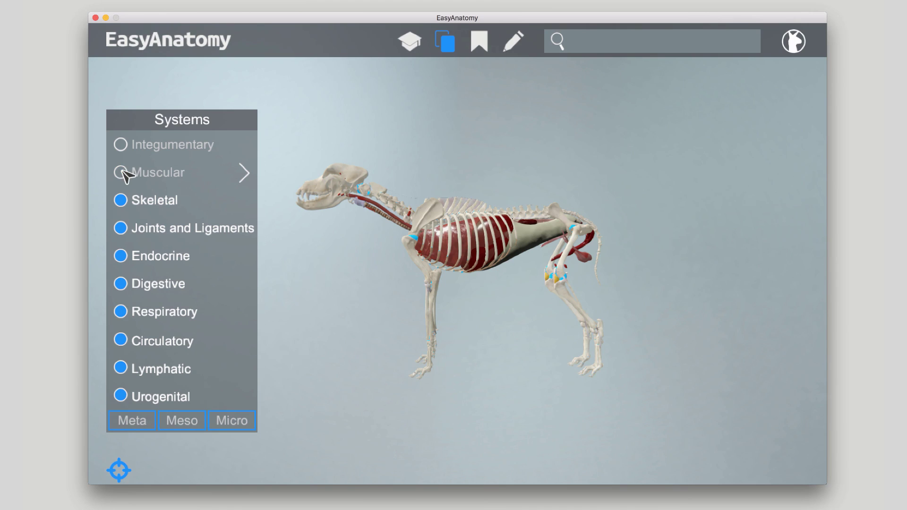
{"action": "left_click", "coordinate": [121, 228]}
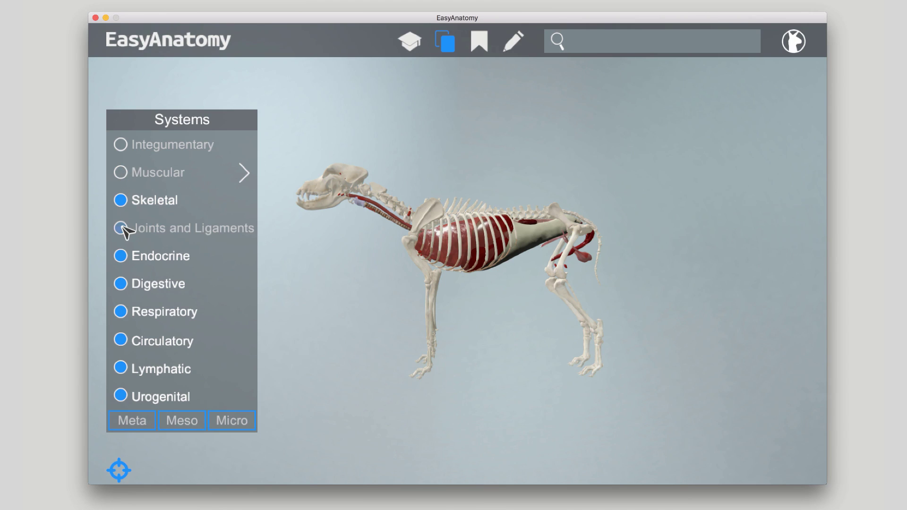
{"action": "left_click", "coordinate": [121, 256]}
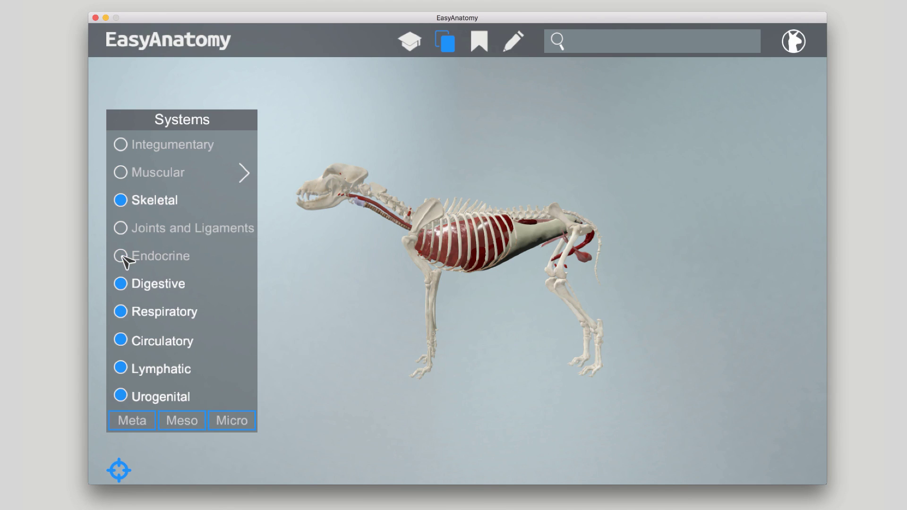
{"action": "left_click", "coordinate": [122, 284]}
{"action": "left_click", "coordinate": [121, 311]}
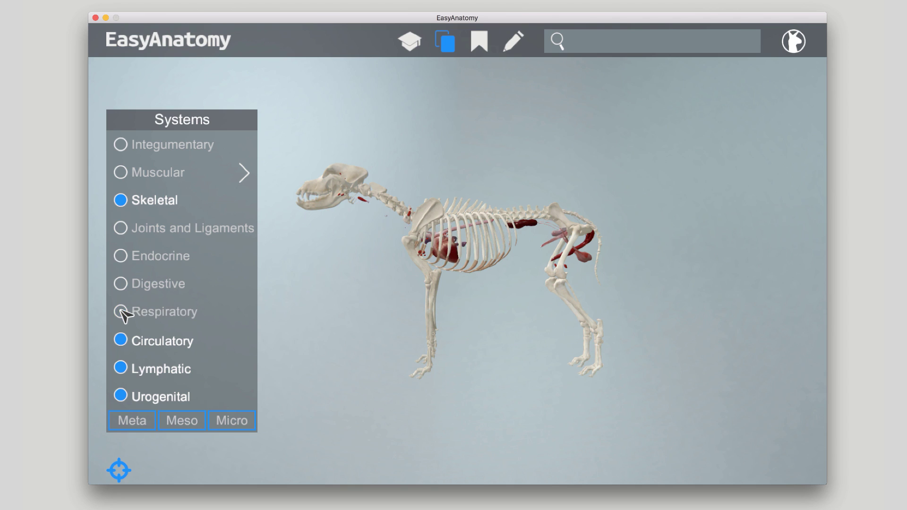
{"action": "left_click", "coordinate": [122, 369]}
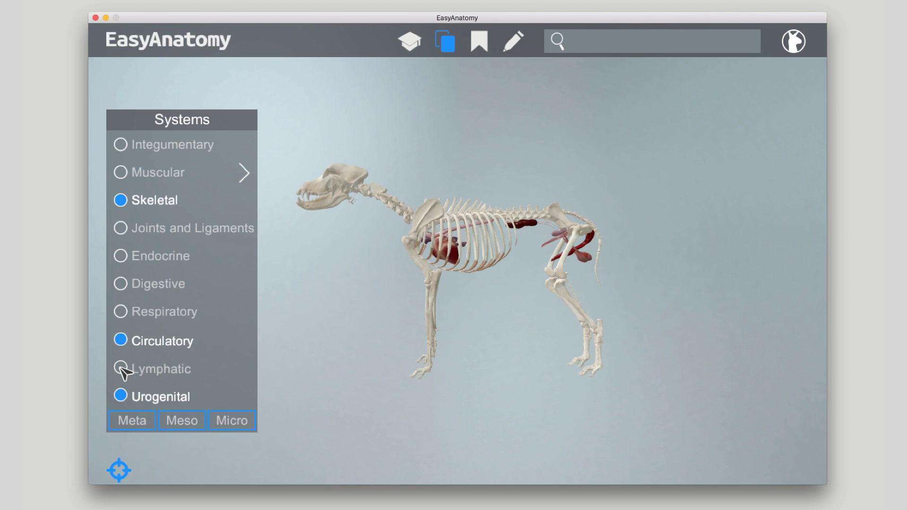
{"action": "left_click", "coordinate": [121, 396]}
{"action": "left_click", "coordinate": [121, 340]}
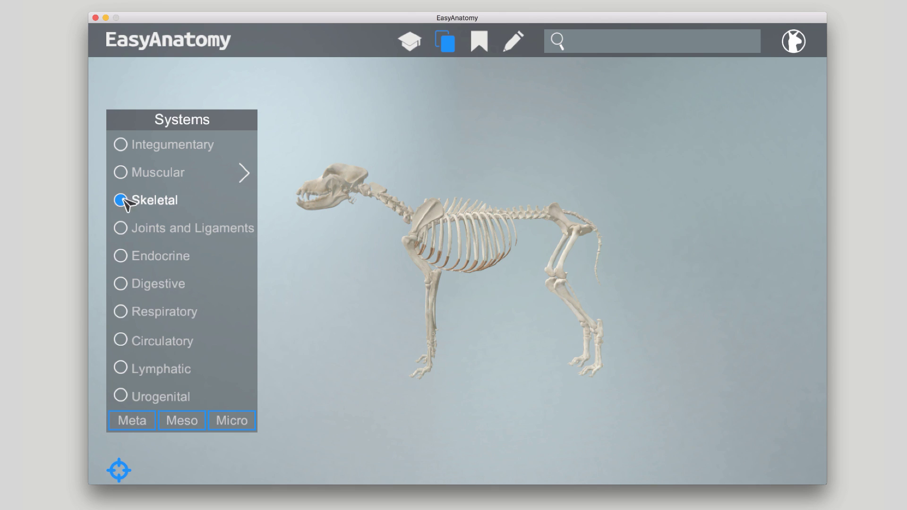
Restore muscles without the Appendicular group, close Systems, and select the Brachiocephalicus.
{"action": "left_click", "coordinate": [121, 173]}
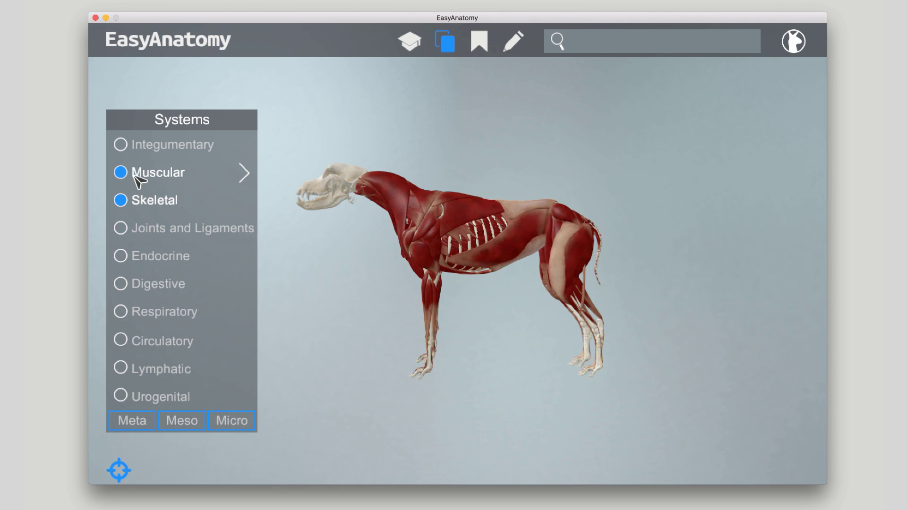
{"action": "left_click", "coordinate": [243, 173]}
{"action": "left_click", "coordinate": [272, 255]}
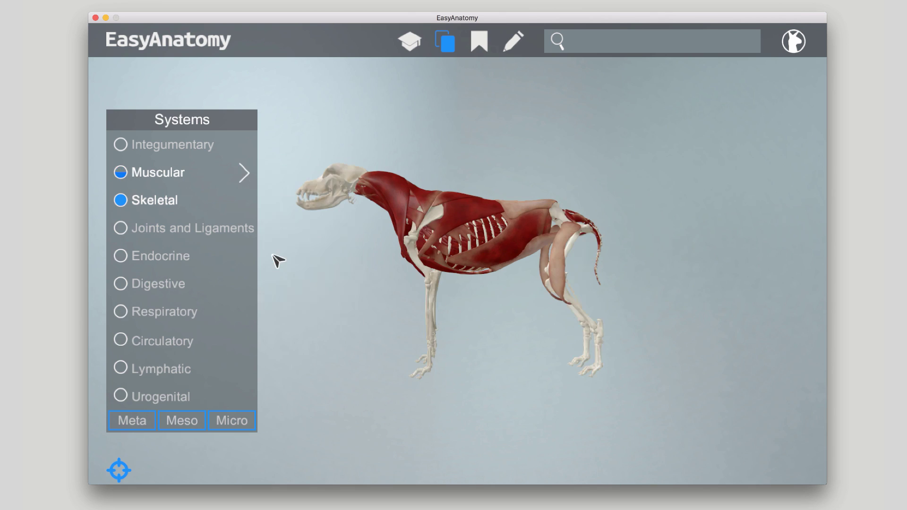
{"action": "left_click", "coordinate": [446, 42]}
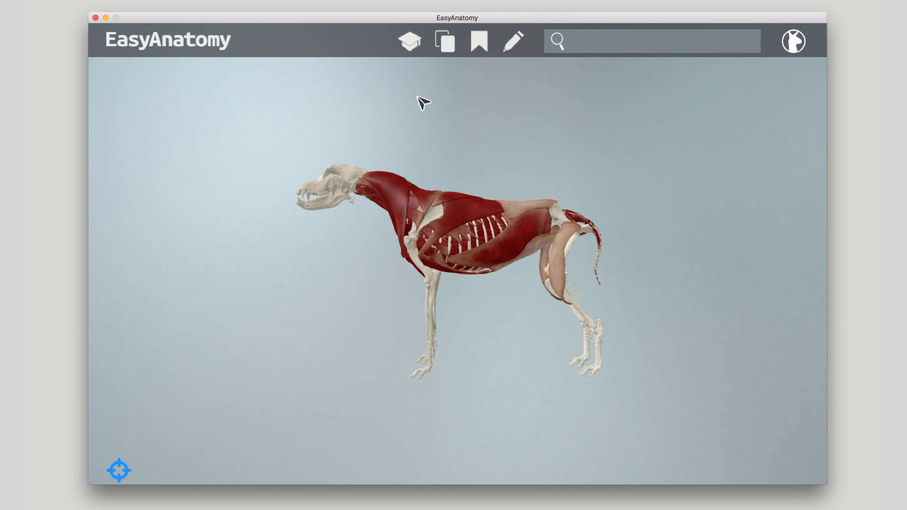
{"action": "left_click", "coordinate": [393, 189]}
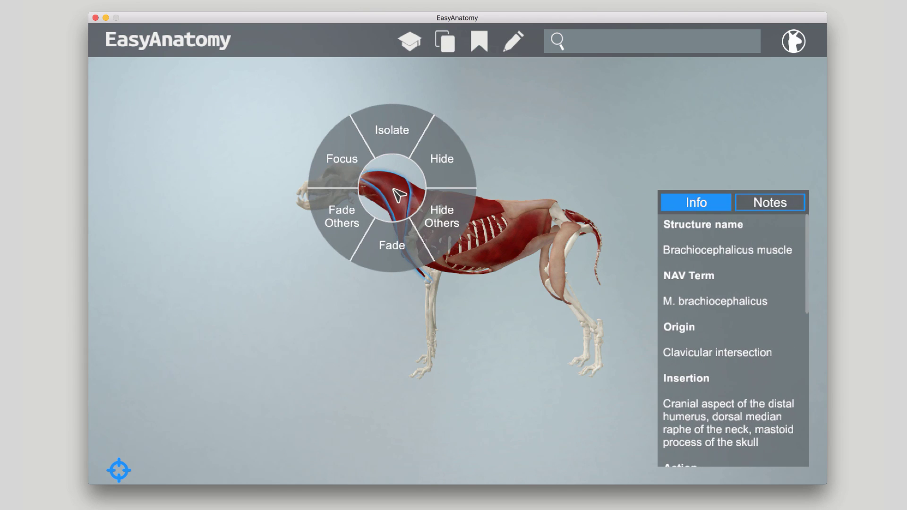
Fade all other muscles, then fade the Brachiocephalicus too.
{"action": "left_click", "coordinate": [352, 225]}
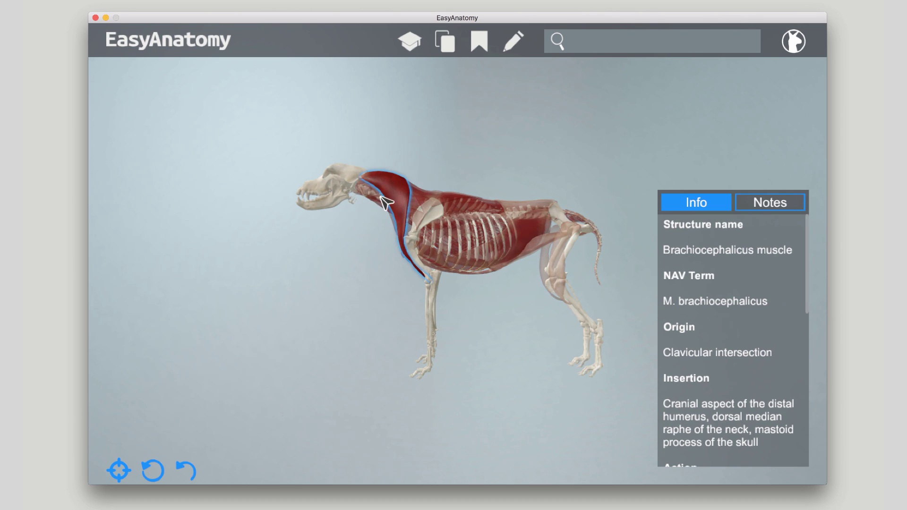
{"action": "left_click", "coordinate": [397, 199]}
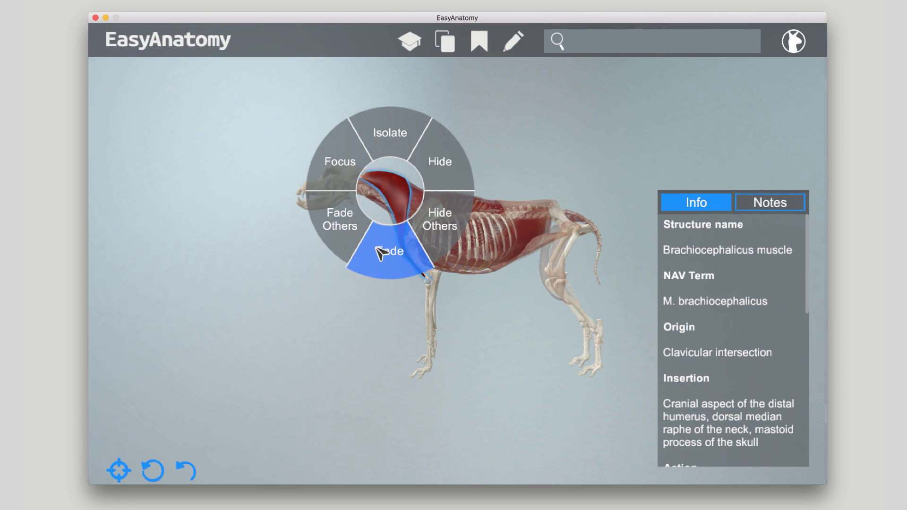
{"action": "left_click", "coordinate": [377, 245]}
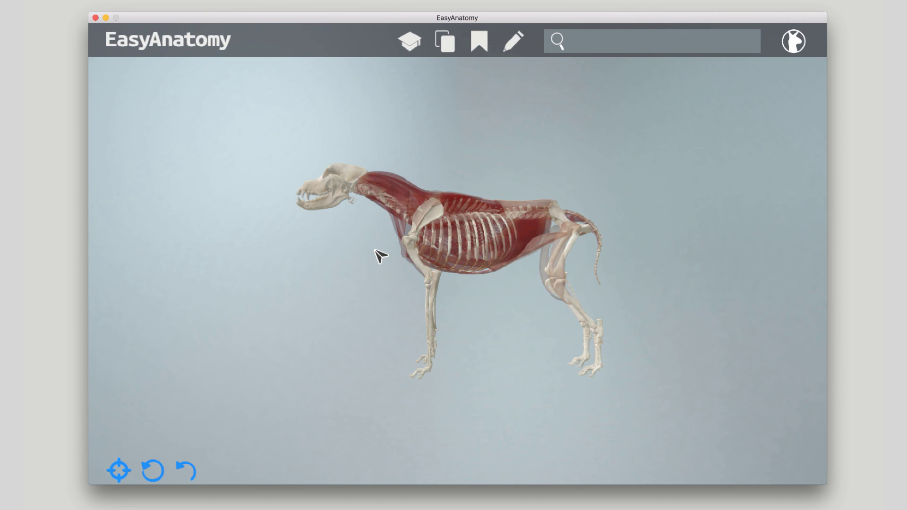
Zoom in, hide the scapula, and begin orbiting the dog toward its head.
{"action": "scroll", "coordinate": [378, 262], "scroll_direction": "up", "scroll_amount": 5}
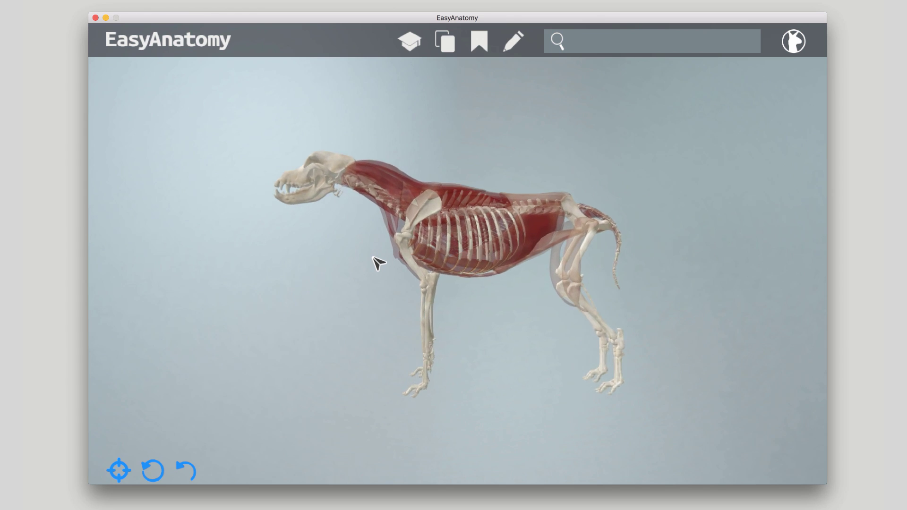
{"action": "left_click", "coordinate": [414, 195]}
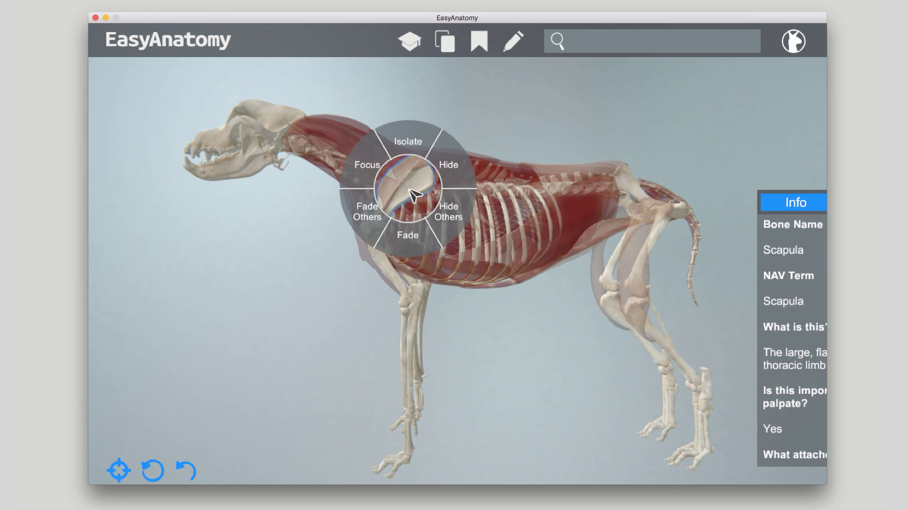
{"action": "left_click", "coordinate": [456, 163]}
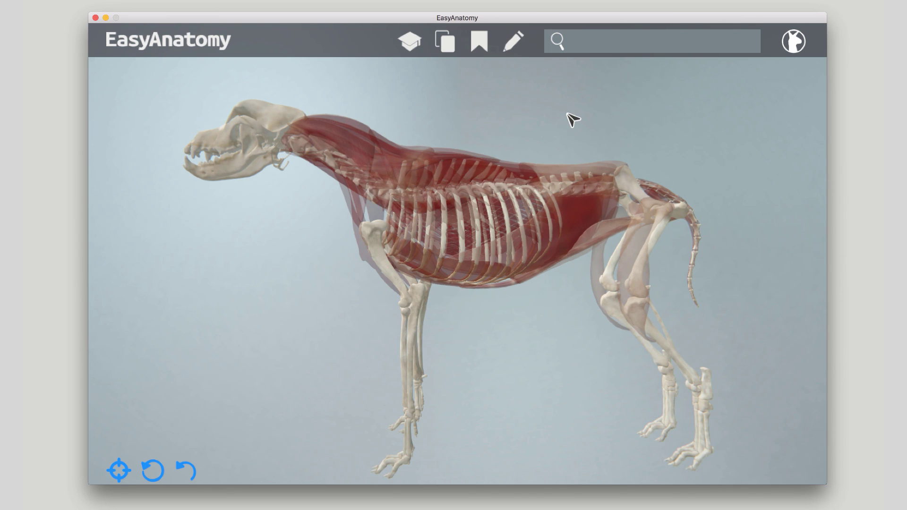
{"action": "mouse_move", "coordinate": [574, 121]}
{"action": "left_mouse_down"}
{"action": "mouse_move", "coordinate": [592, 124]}
{"action": "mouse_move", "coordinate": [461, 146]}
{"action": "mouse_move", "coordinate": [401, 131]}
{"action": "mouse_move", "coordinate": [474, 137]}
{"action": "mouse_move", "coordinate": [589, 126]}
{"action": "left_mouse_up"}
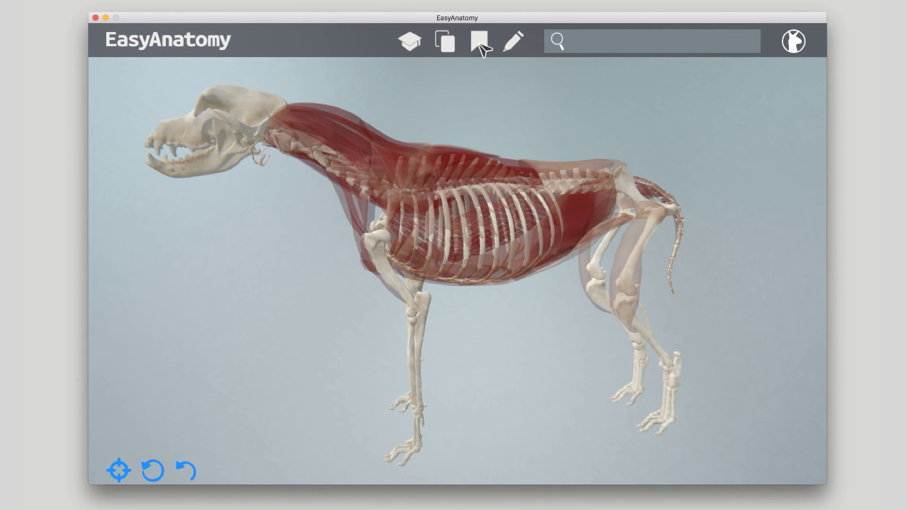
Bring up the saved bookmarks: Lumbar, Thoracic, Cervical and Vertebral Column.
{"action": "left_click", "coordinate": [480, 42]}
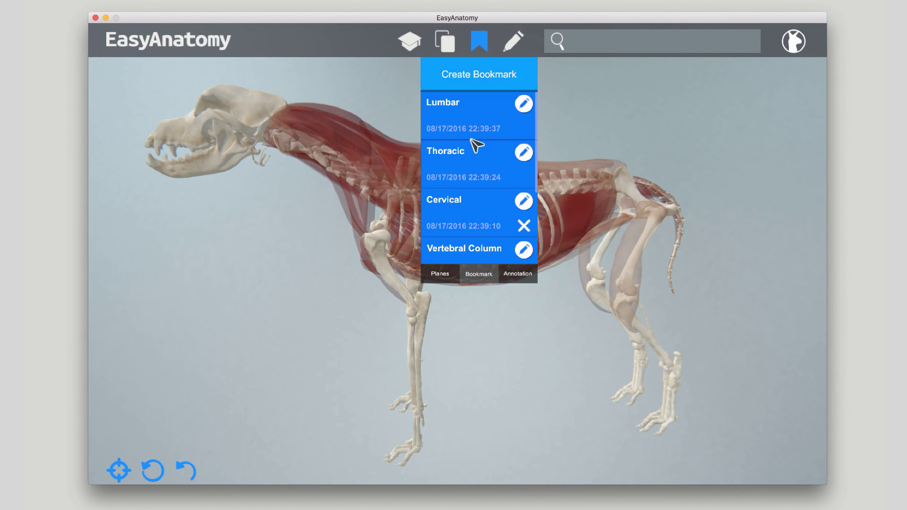
Load the Cervical bookmark and focus the view on the axis vertebra.
{"action": "left_click", "coordinate": [472, 210]}
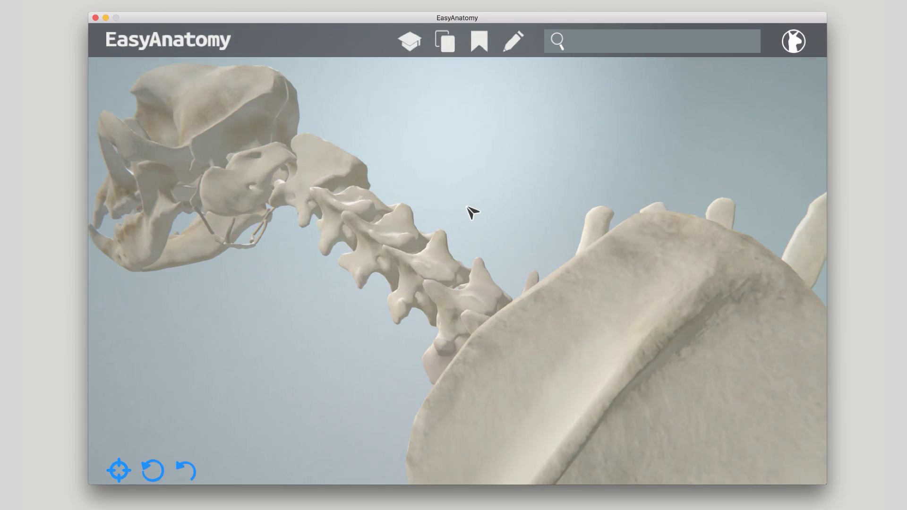
{"action": "left_click", "coordinate": [315, 169]}
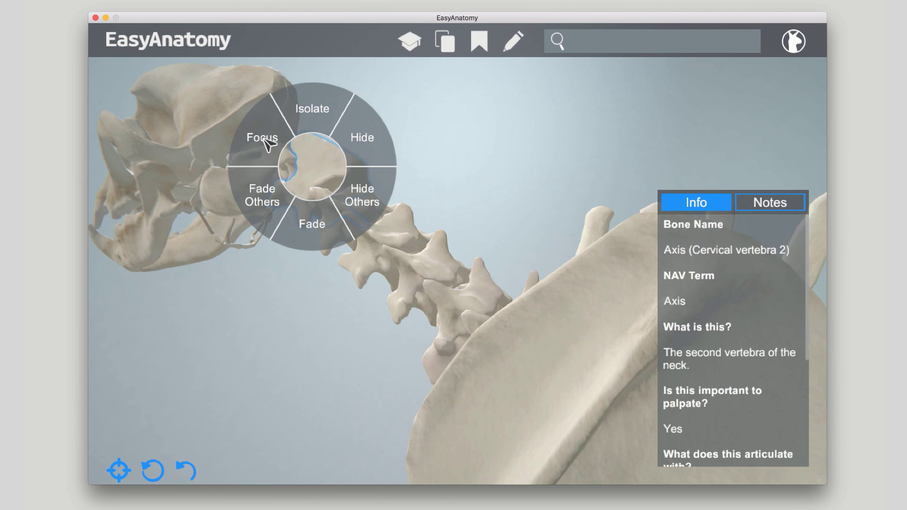
{"action": "left_click", "coordinate": [267, 143]}
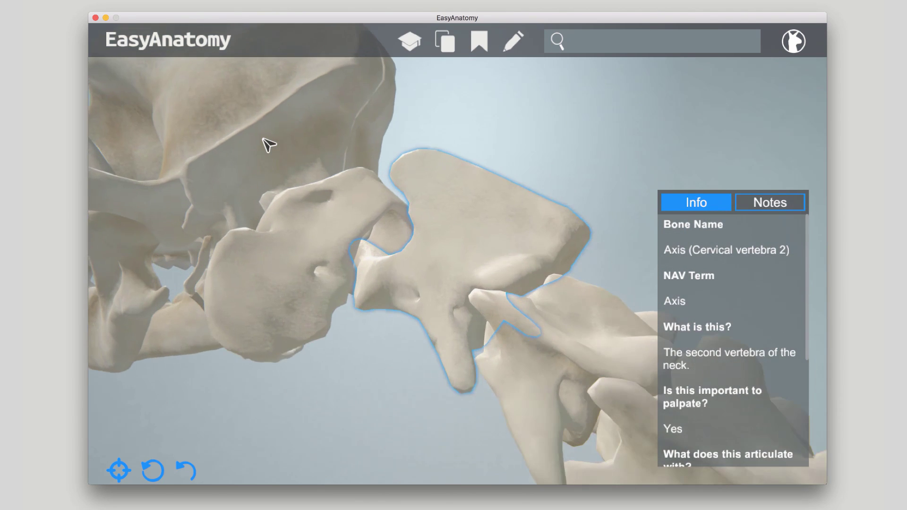
Switch the Joints and Ligaments system back on, close Systems, and deselect the axis.
{"action": "left_click", "coordinate": [449, 42]}
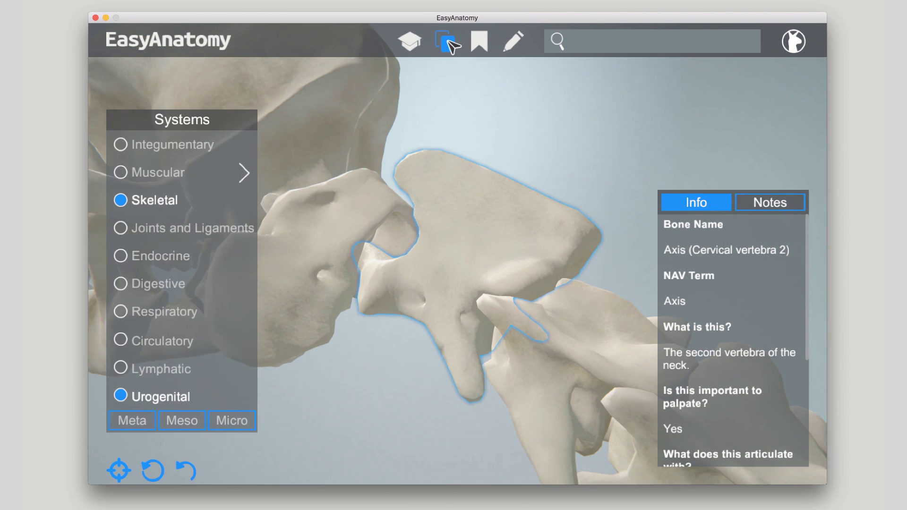
{"action": "left_click", "coordinate": [121, 229]}
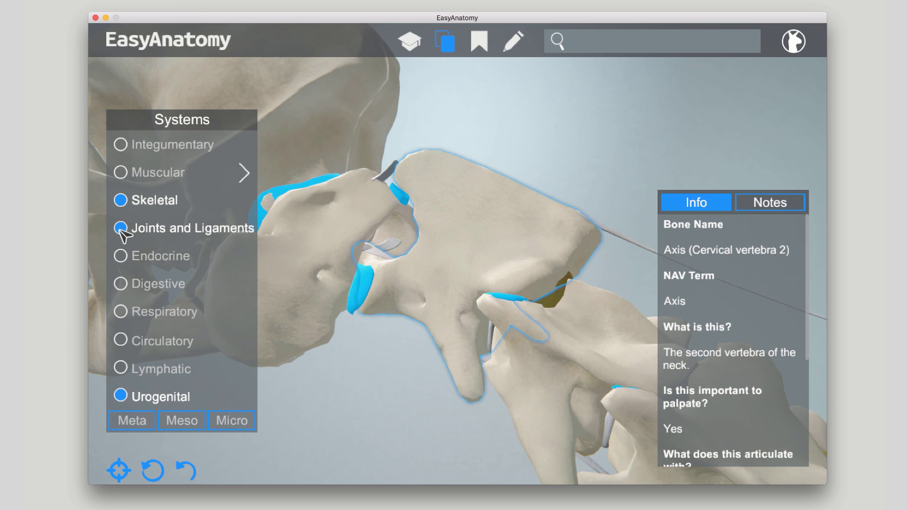
{"action": "left_click", "coordinate": [445, 49]}
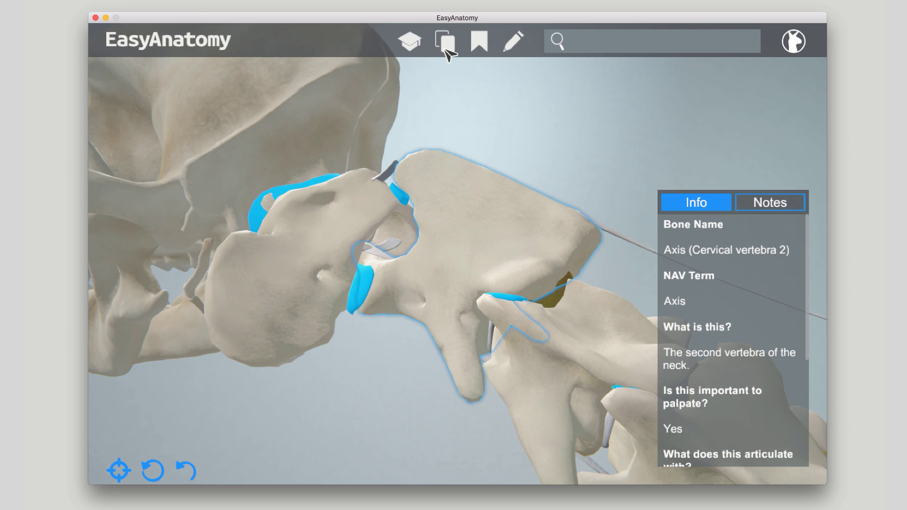
{"action": "left_click", "coordinate": [512, 141]}
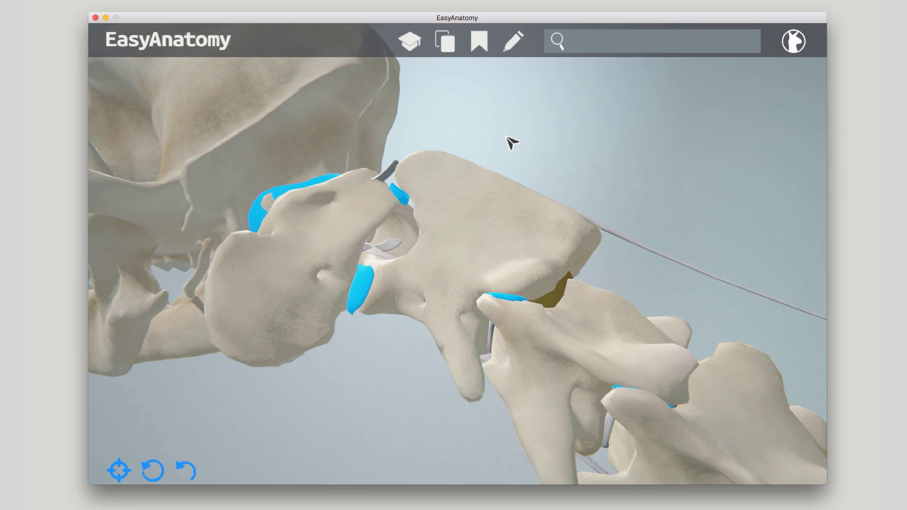
Save the current view as a new bookmark and rename it starting with 'C'.
{"action": "left_click", "coordinate": [480, 42]}
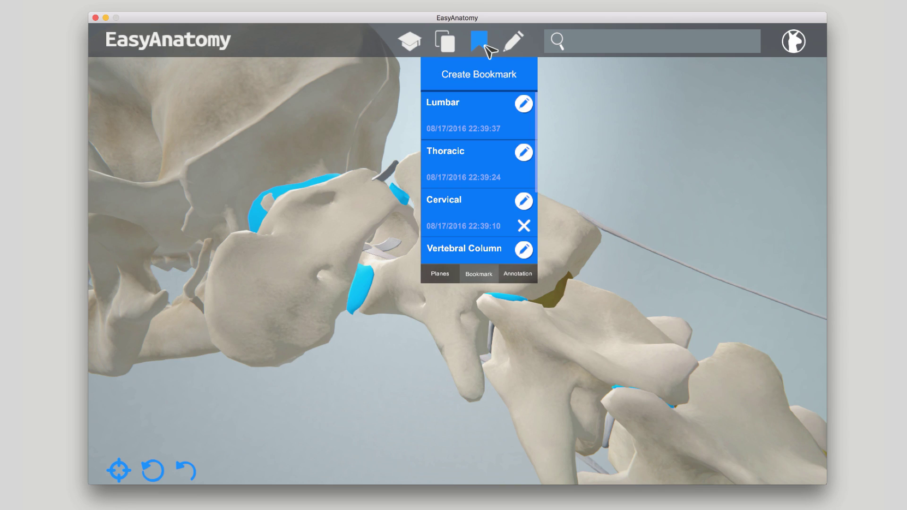
{"action": "left_click", "coordinate": [484, 77]}
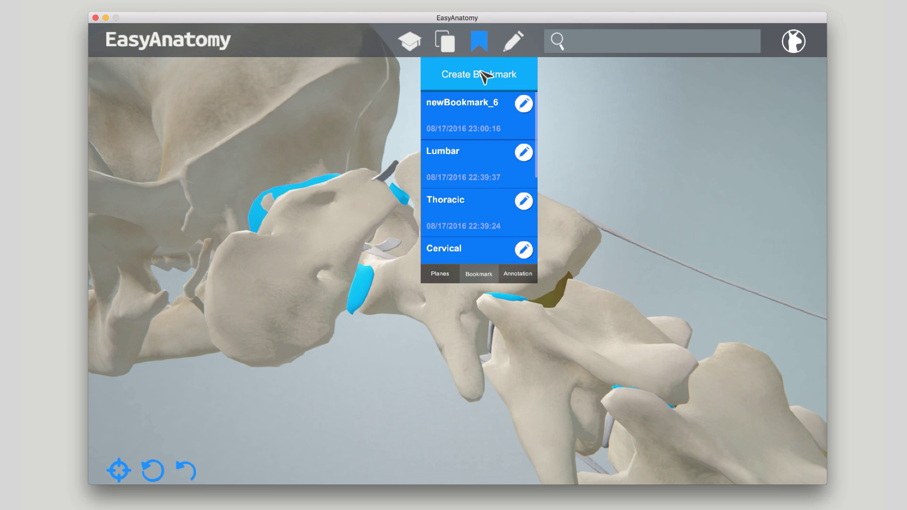
{"action": "left_click", "coordinate": [523, 104]}
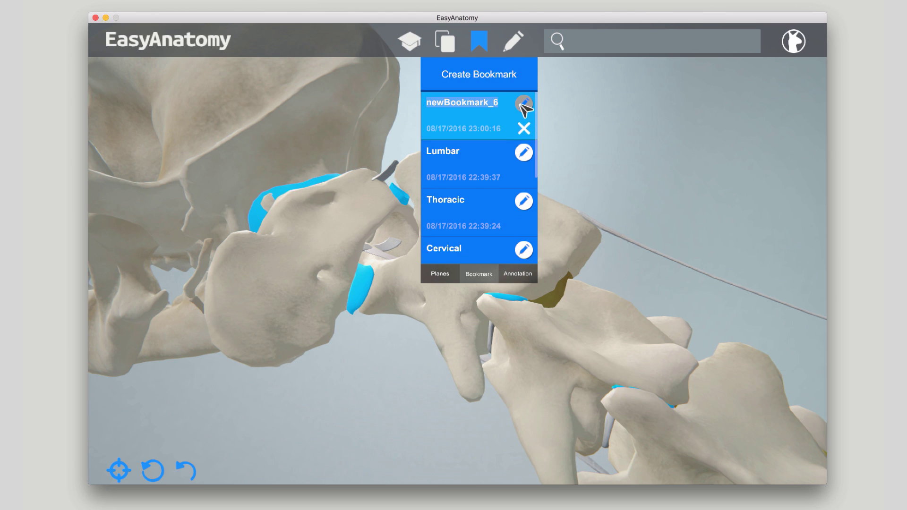
{"action": "type", "text": "C1/C2"}
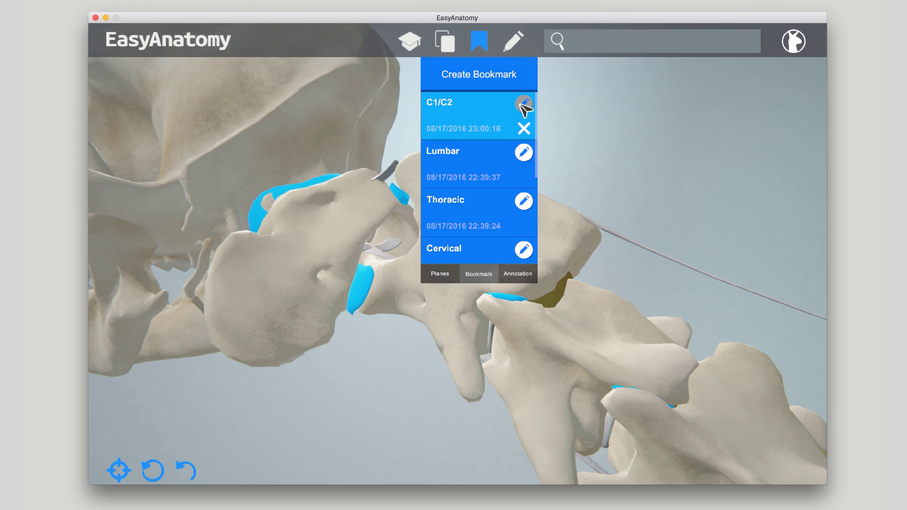
Load the Lumbar bookmark, then scroll down the bookmarks list.
{"action": "left_click", "coordinate": [474, 172]}
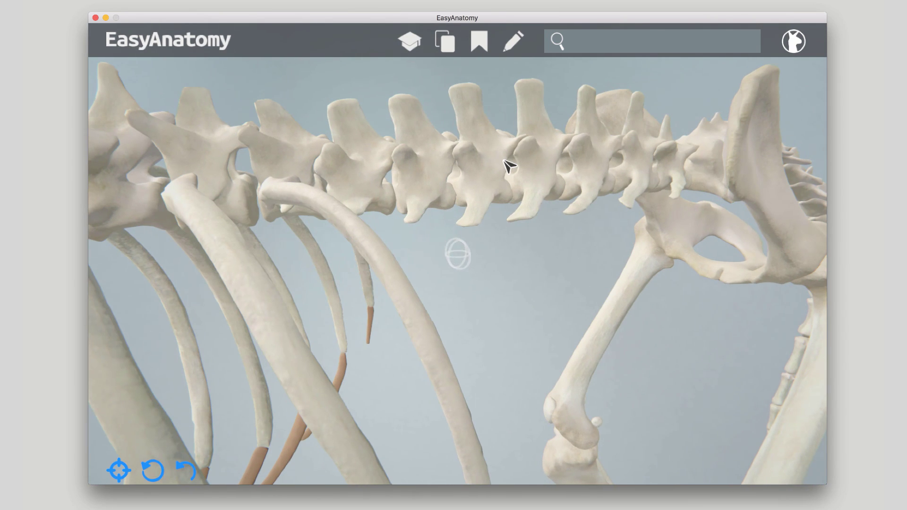
{"action": "left_click", "coordinate": [481, 46]}
{"action": "scroll", "coordinate": [476, 173], "scroll_direction": "down", "scroll_amount": 5}
Load the C7 bookmark and orbit the seventh cervical vertebra to see another side.
{"action": "left_click", "coordinate": [473, 193]}
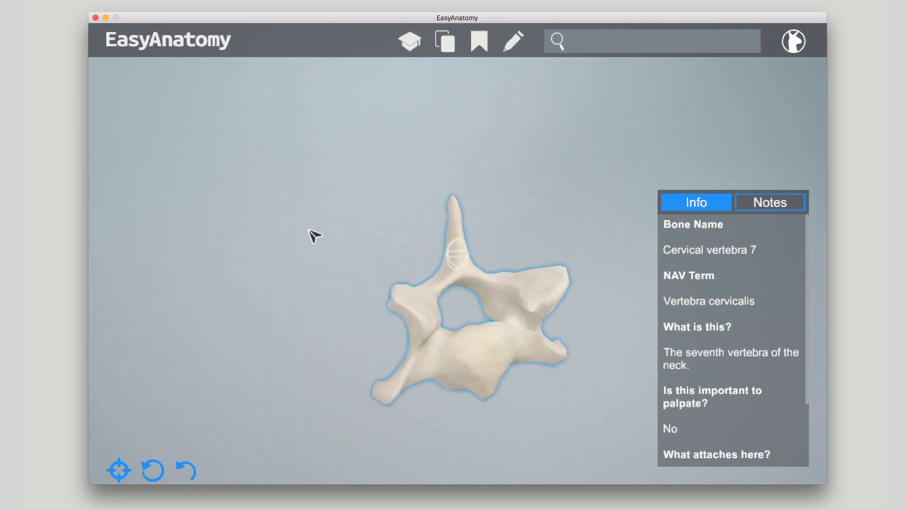
{"action": "mouse_move", "coordinate": [317, 235]}
{"action": "left_mouse_down"}
{"action": "mouse_move", "coordinate": [287, 237]}
{"action": "mouse_move", "coordinate": [304, 235]}
{"action": "left_mouse_up"}
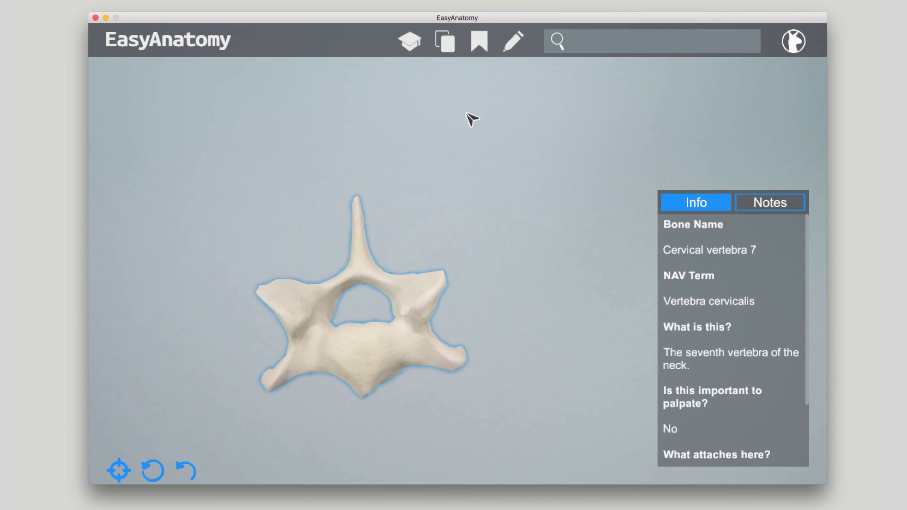
{"action": "left_click", "coordinate": [482, 46]}
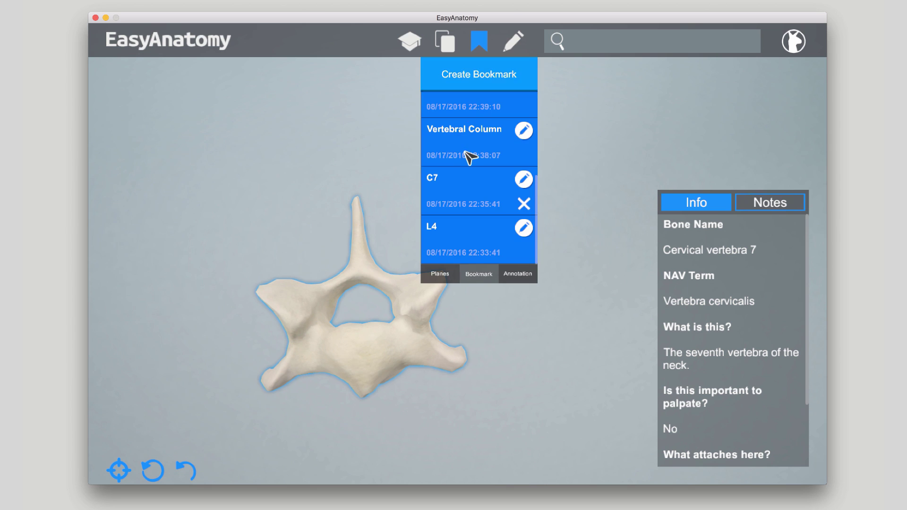
Load the C1/C2 bookmark and read the atlantoaxial joint's details.
{"action": "scroll", "coordinate": [468, 151], "scroll_direction": "up", "scroll_amount": 5}
{"action": "left_click", "coordinate": [463, 114]}
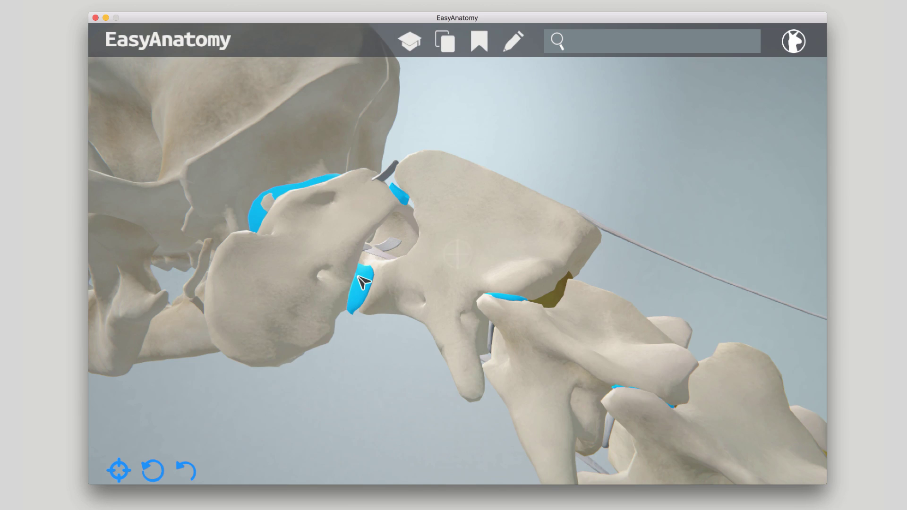
{"action": "left_click", "coordinate": [364, 283]}
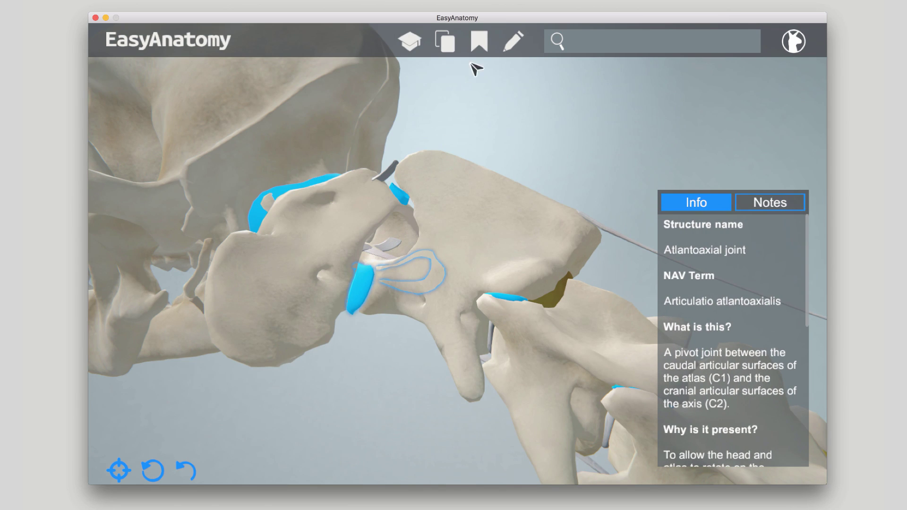
Load the Cervical, then Lumbar, then Thoracic bookmarks in turn.
{"action": "left_click", "coordinate": [480, 45]}
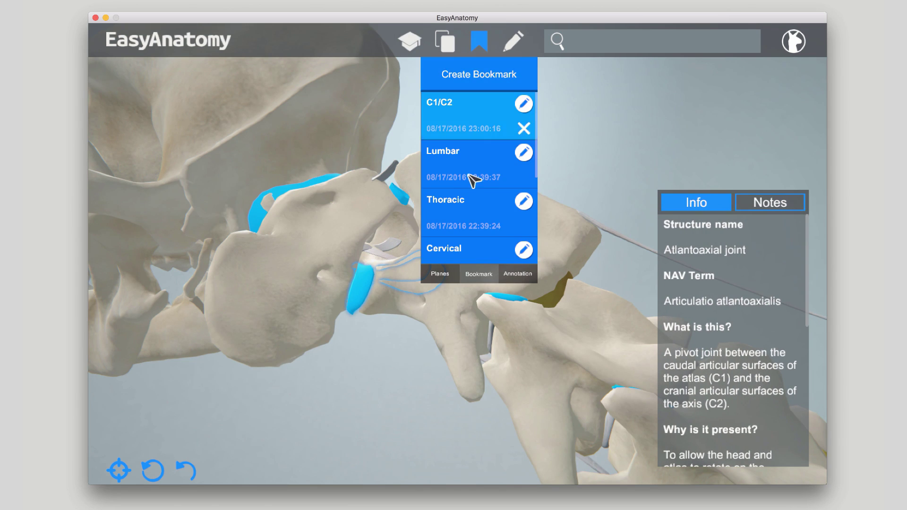
{"action": "left_click", "coordinate": [470, 247]}
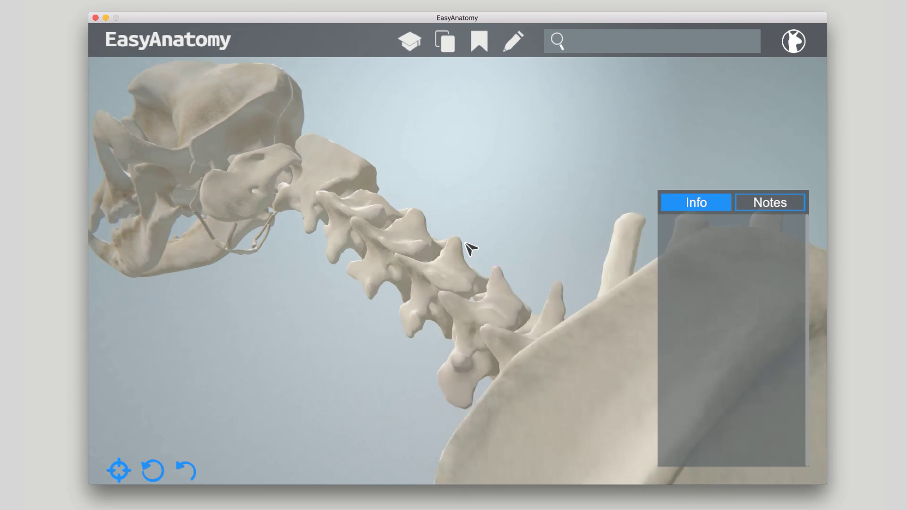
{"action": "left_click", "coordinate": [481, 44]}
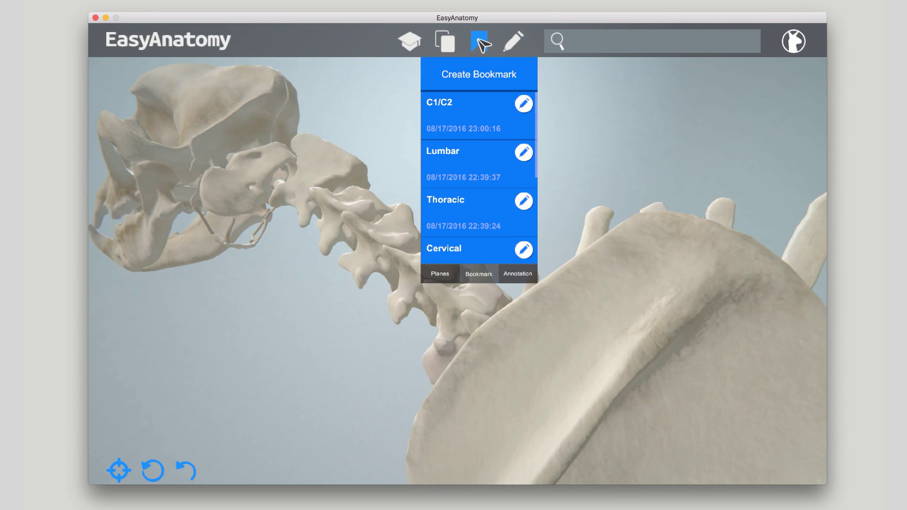
{"action": "left_click", "coordinate": [479, 174]}
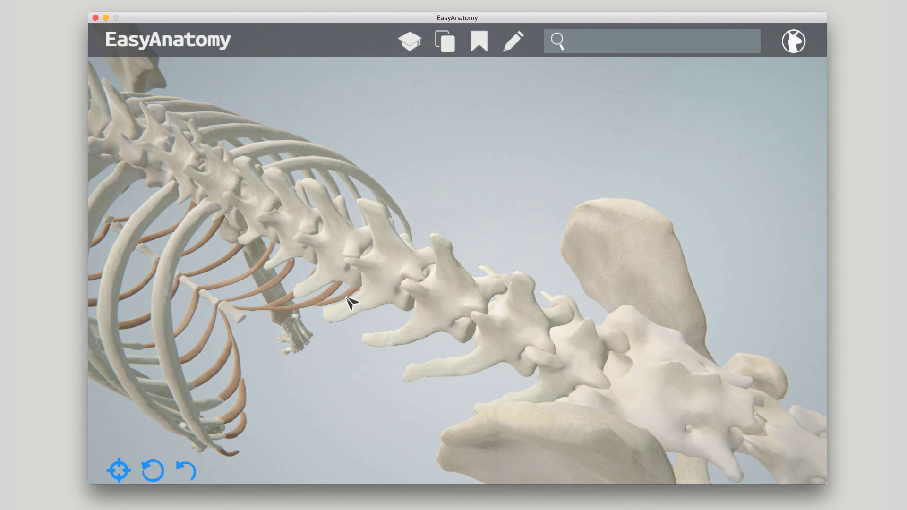
{"action": "left_click", "coordinate": [480, 42]}
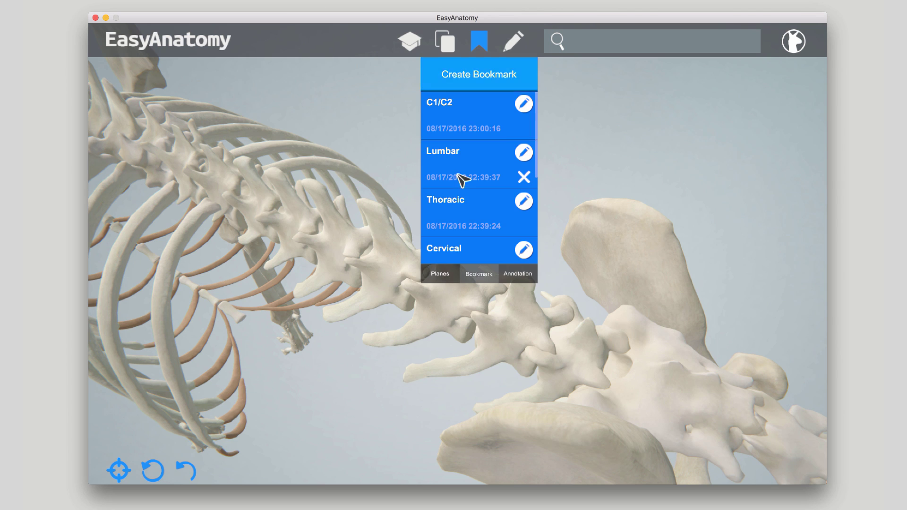
{"action": "left_click", "coordinate": [463, 224]}
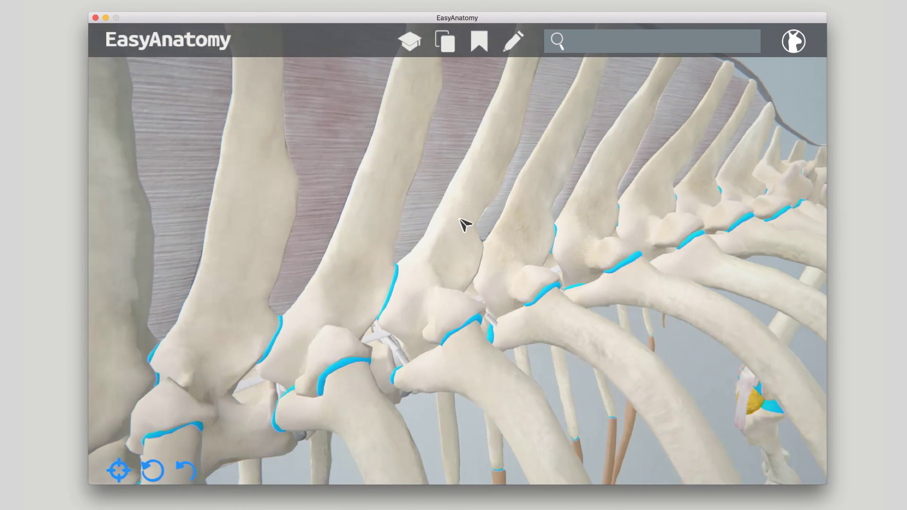
Read the rib head and rib tubercle (Articulatio costotransversaria) articulation details, then scroll the bookmarks.
{"action": "left_click", "coordinate": [398, 378]}
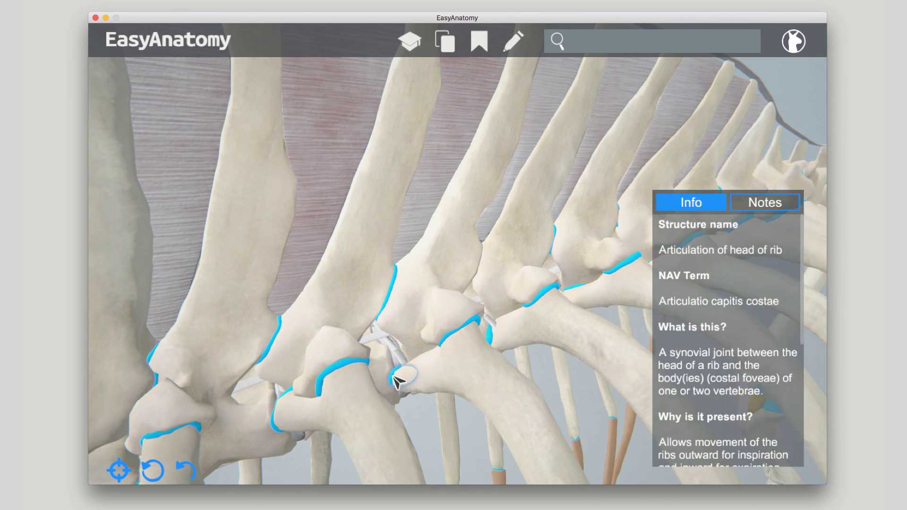
{"action": "left_click", "coordinate": [452, 341]}
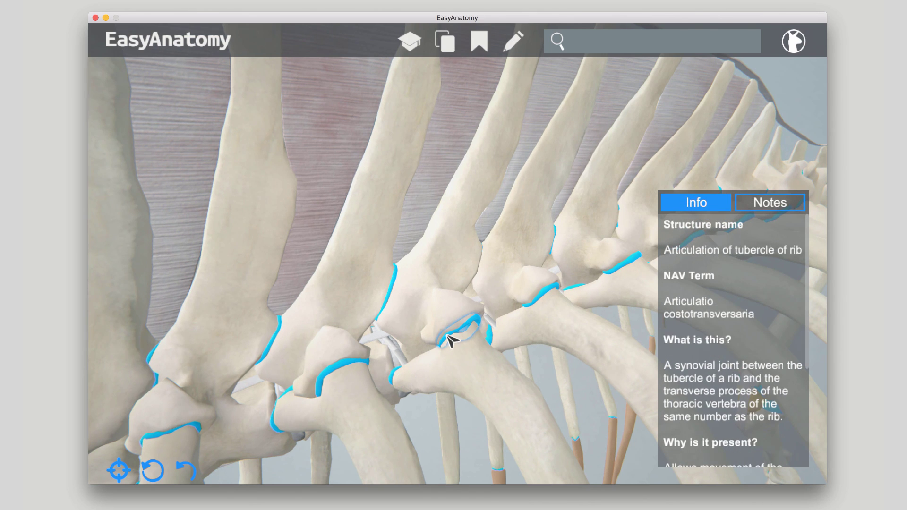
{"action": "left_click", "coordinate": [481, 44]}
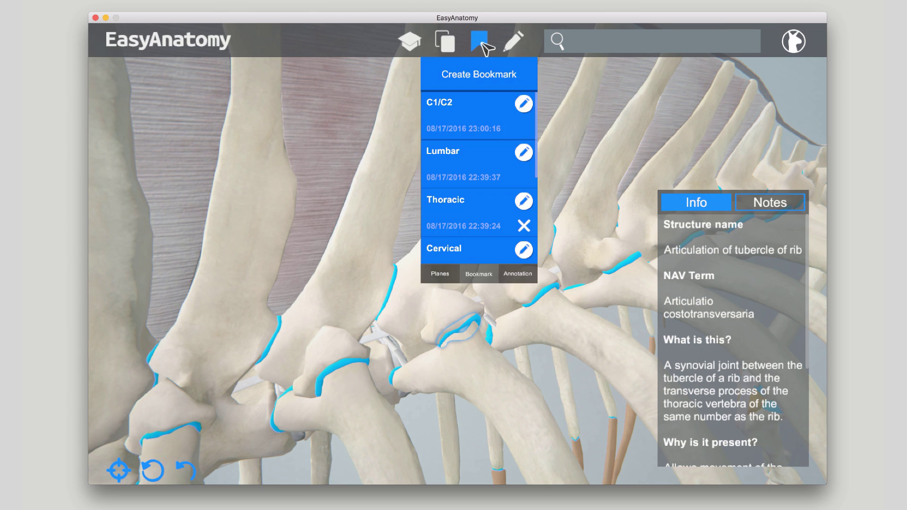
{"action": "scroll", "coordinate": [468, 196], "scroll_direction": "down", "scroll_amount": 5}
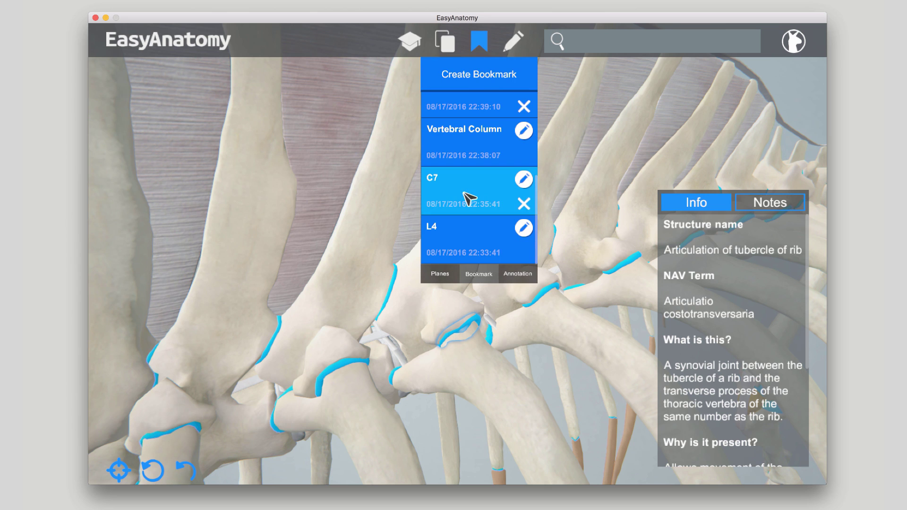
Load L4, read the articular process joint and intervertebral disc details, then deselect.
{"action": "left_click", "coordinate": [465, 246]}
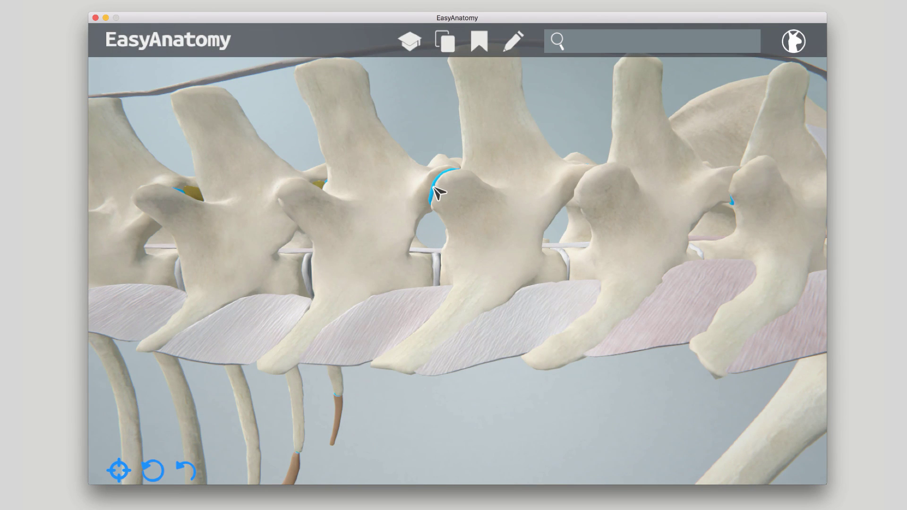
{"action": "left_click", "coordinate": [439, 191]}
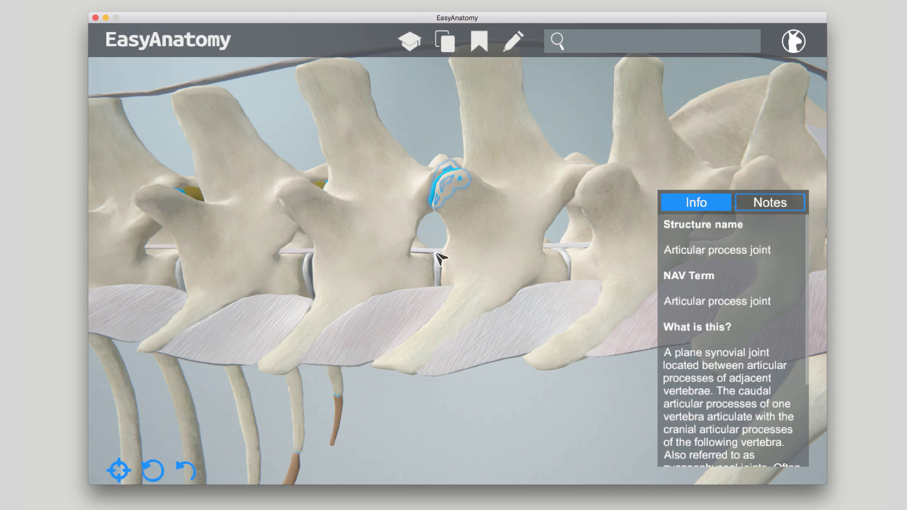
{"action": "left_click", "coordinate": [439, 272]}
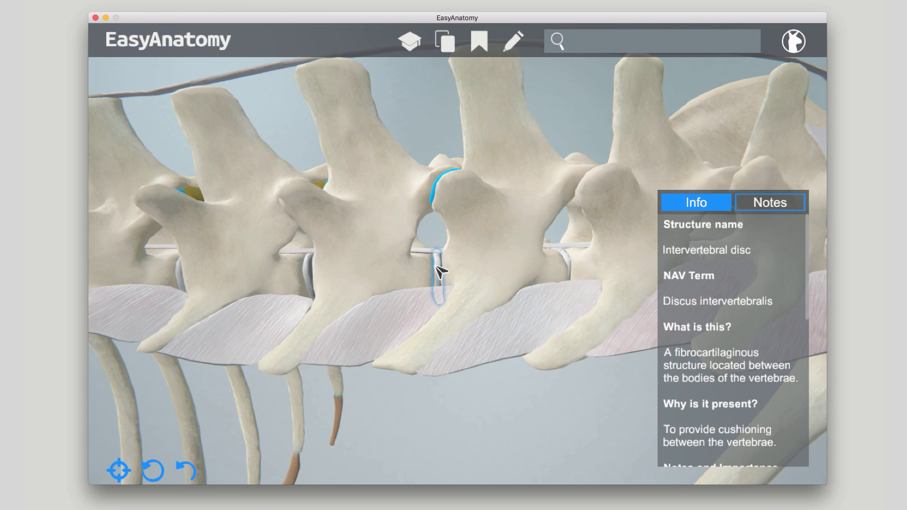
{"action": "left_click", "coordinate": [430, 135]}
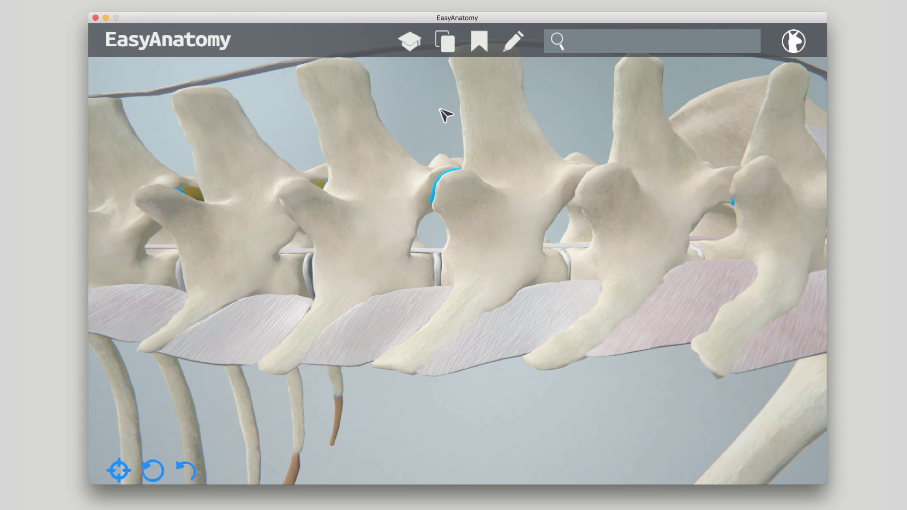
Enter drawing mode, circle the intervertebral foramen in red, then set a white medium-width pen.
{"action": "left_click", "coordinate": [515, 43]}
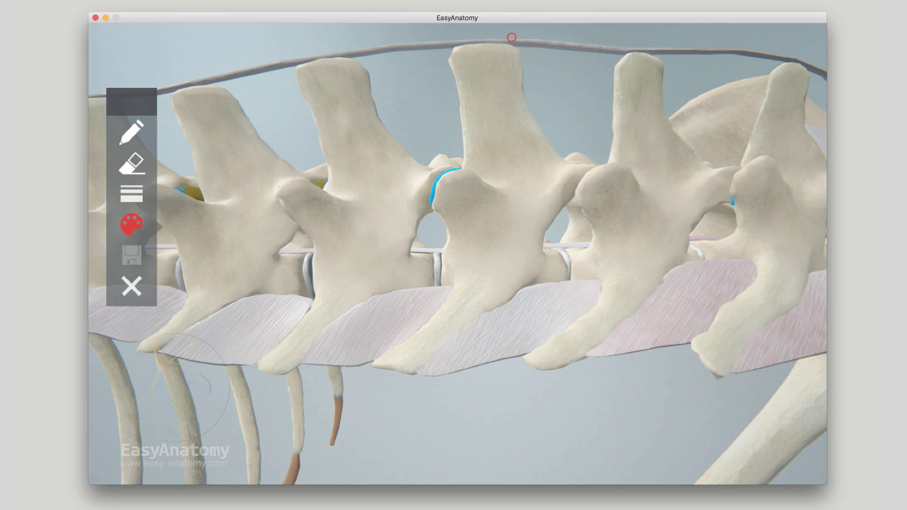
{"action": "left_click_drag", "start_coordinate": [434, 217], "coordinate": [433, 218]}
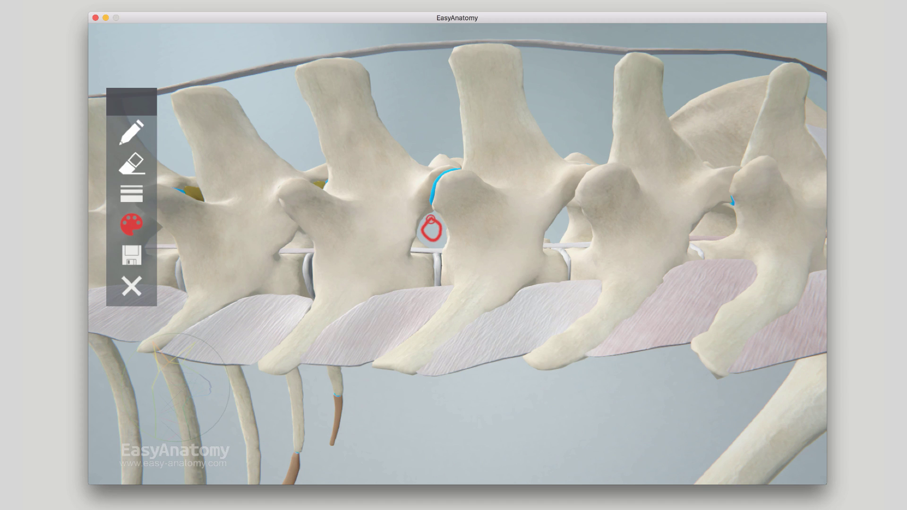
{"action": "left_click", "coordinate": [131, 224]}
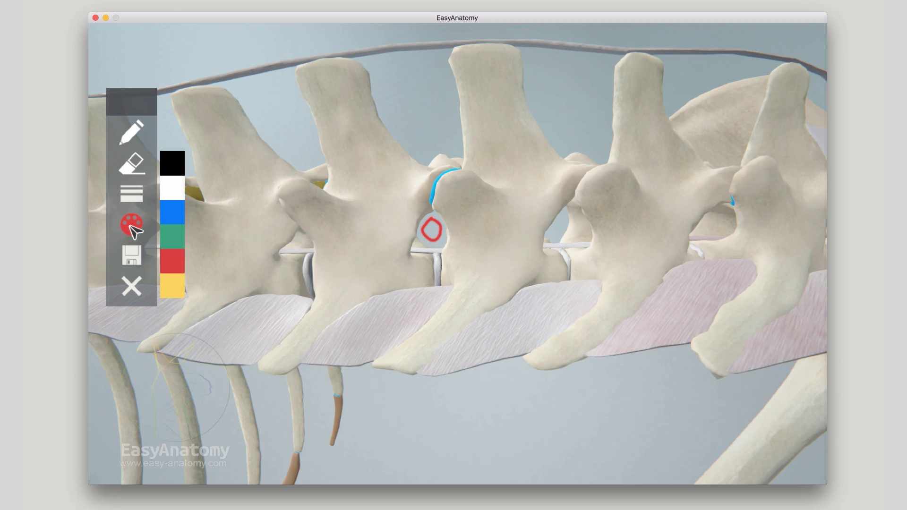
{"action": "left_click", "coordinate": [175, 193]}
{"action": "left_click", "coordinate": [137, 194]}
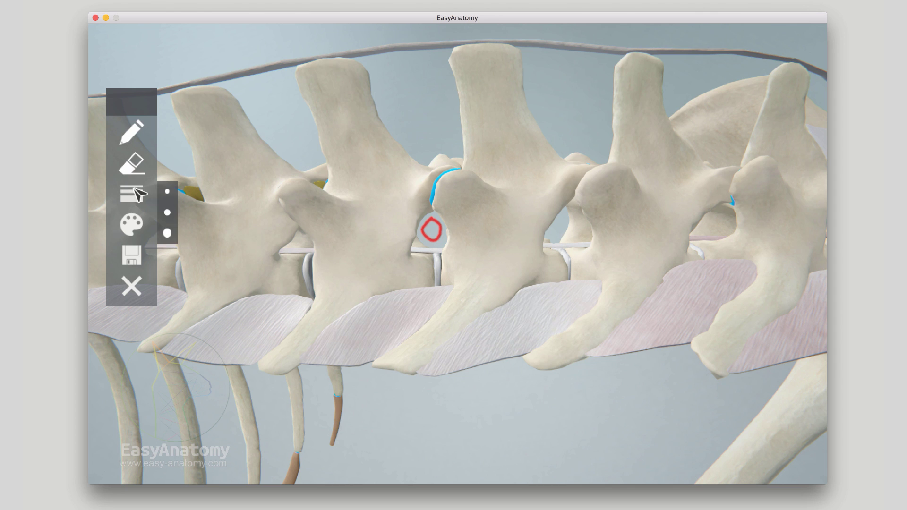
{"action": "left_click", "coordinate": [167, 212]}
Write the 'IV FORAMEN' label with an arrow to the circle and save the annotation.
{"action": "left_click_drag", "start_coordinate": [379, 405], "coordinate": [379, 446]}
{"action": "left_click_drag", "start_coordinate": [386, 409], "coordinate": [402, 444]}
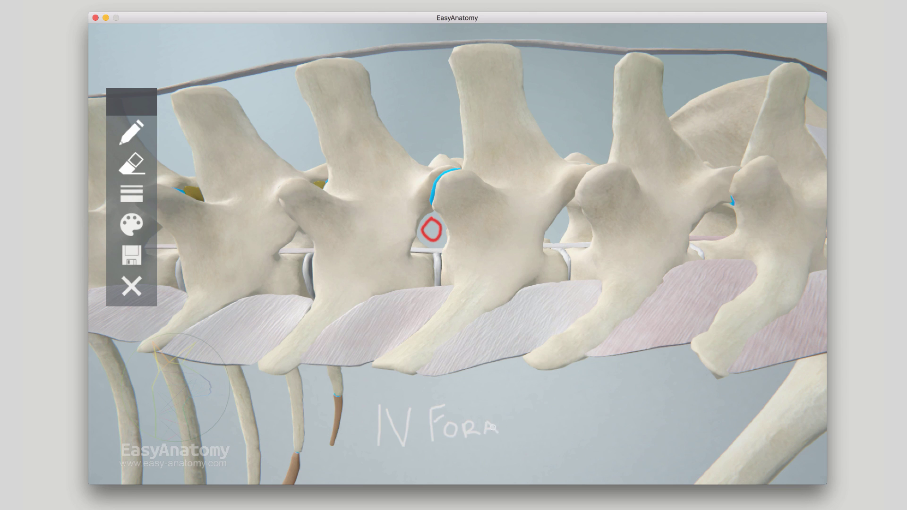
{"action": "left_click_drag", "start_coordinate": [458, 364], "coordinate": [437, 250]}
{"action": "mouse_move", "coordinate": [435, 245]}
{"action": "left_mouse_down"}
{"action": "mouse_move", "coordinate": [460, 250]}
{"action": "mouse_move", "coordinate": [426, 258]}
{"action": "left_mouse_up"}
{"action": "left_click", "coordinate": [137, 169]}
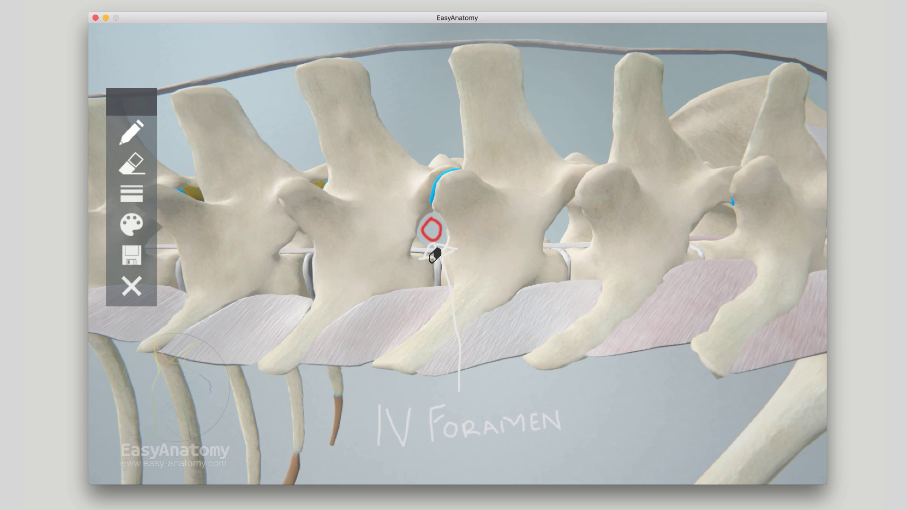
{"action": "left_click", "coordinate": [130, 261]}
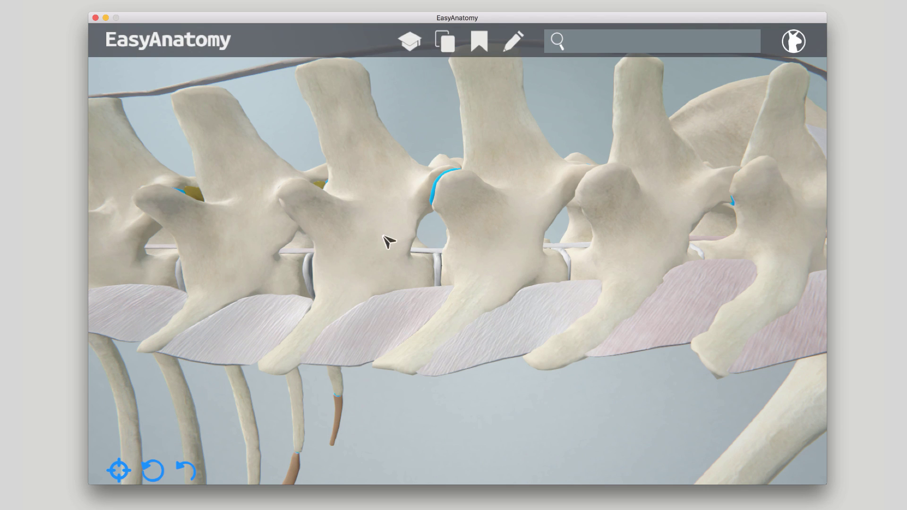